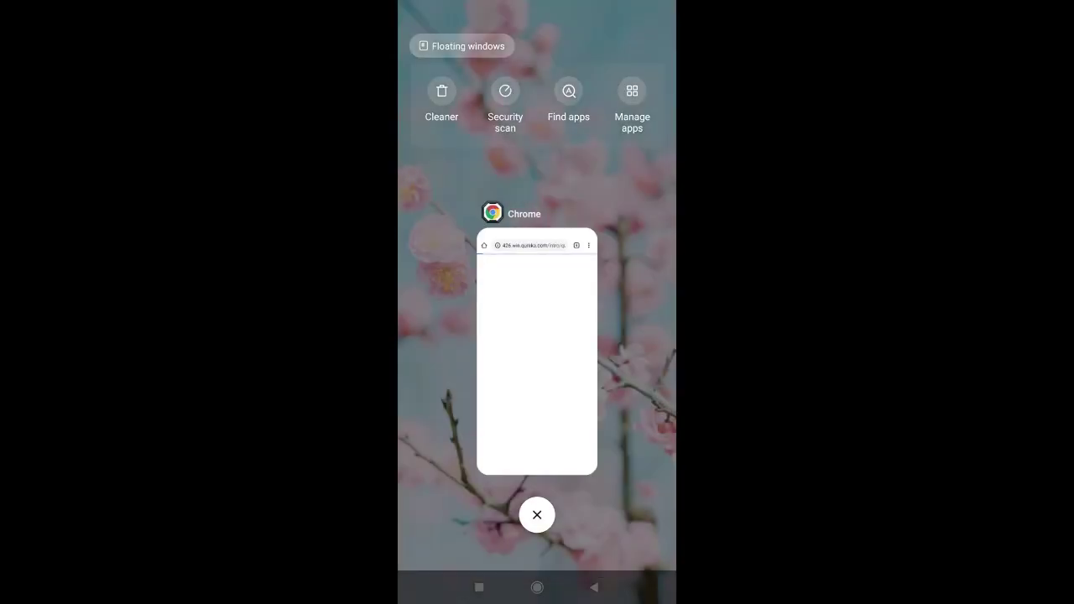
Clear Chrome from Recents and relaunch it from the Google apps folder
{"action": "left_click", "coordinate": [537, 512]}
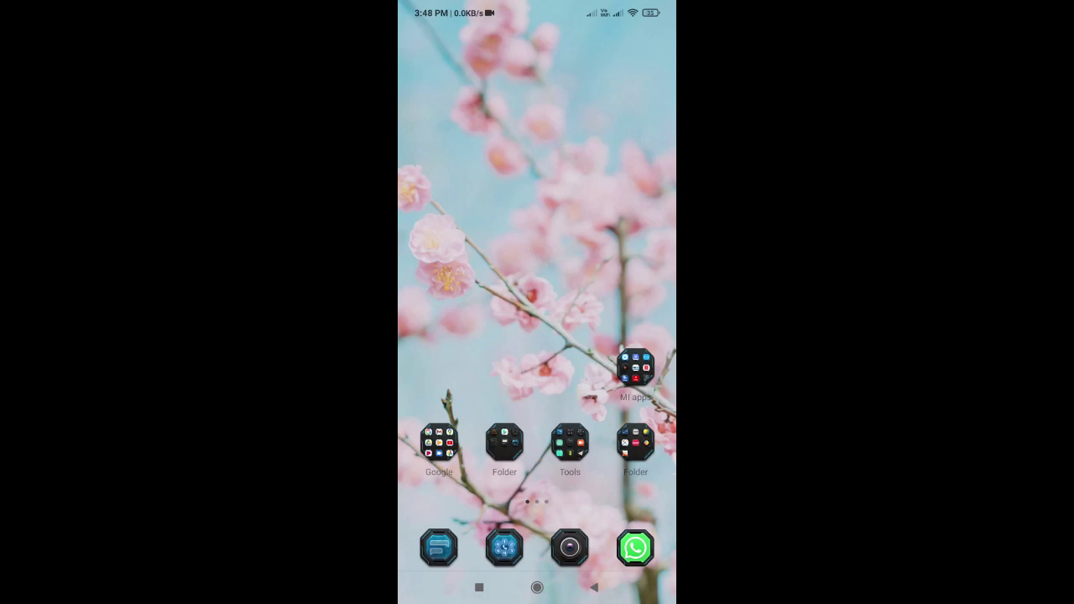
{"action": "left_click", "coordinate": [438, 442]}
{"action": "left_click", "coordinate": [470, 406]}
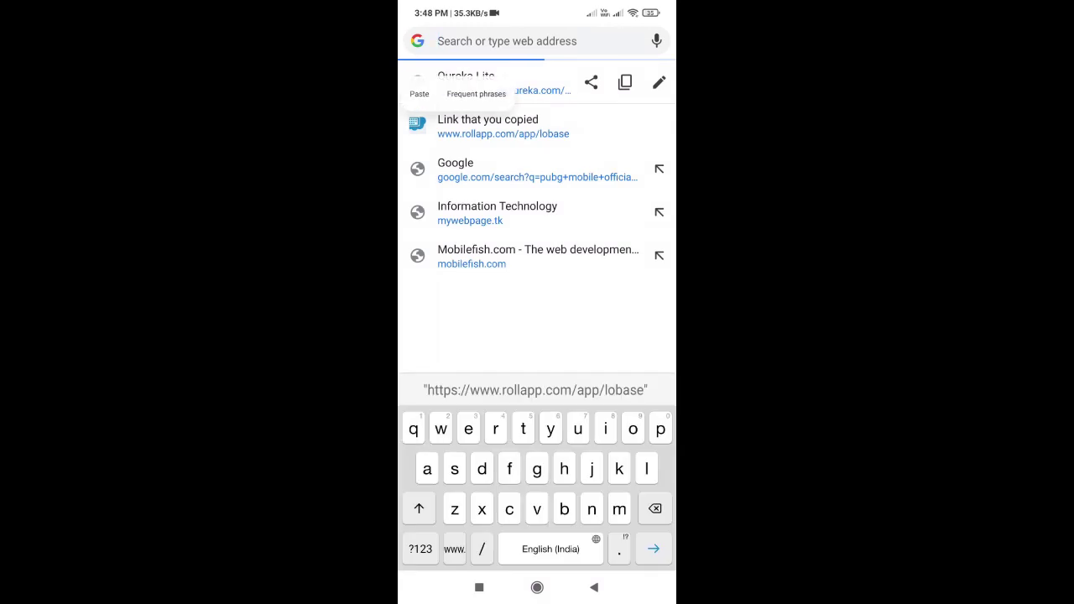
Paste the copied rollapp.com/app/lobase link into the address bar and load it
{"action": "left_click", "coordinate": [418, 94]}
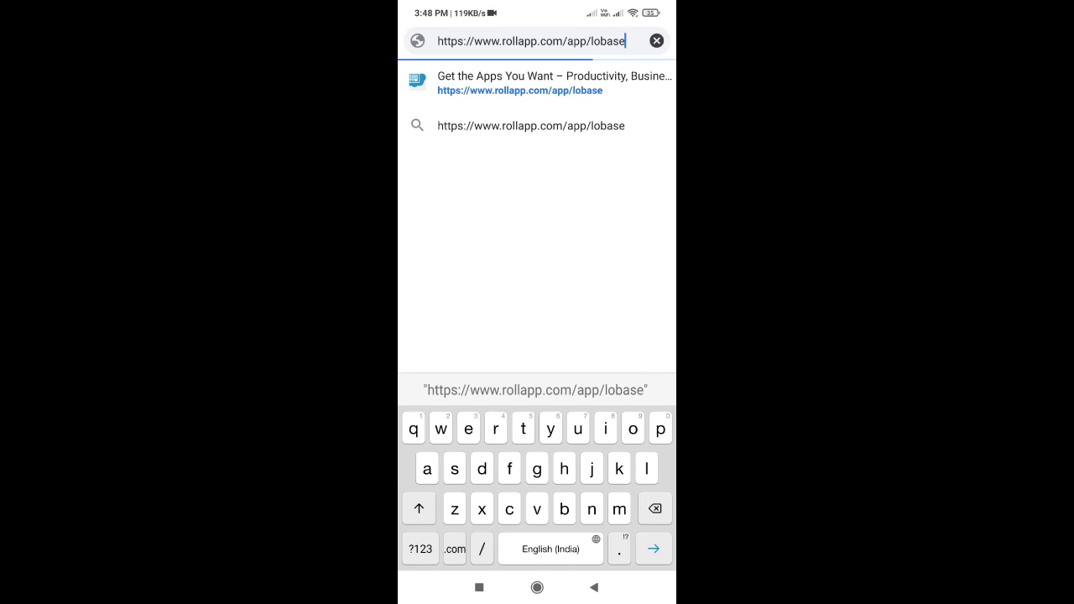
{"action": "left_click", "coordinate": [653, 548]}
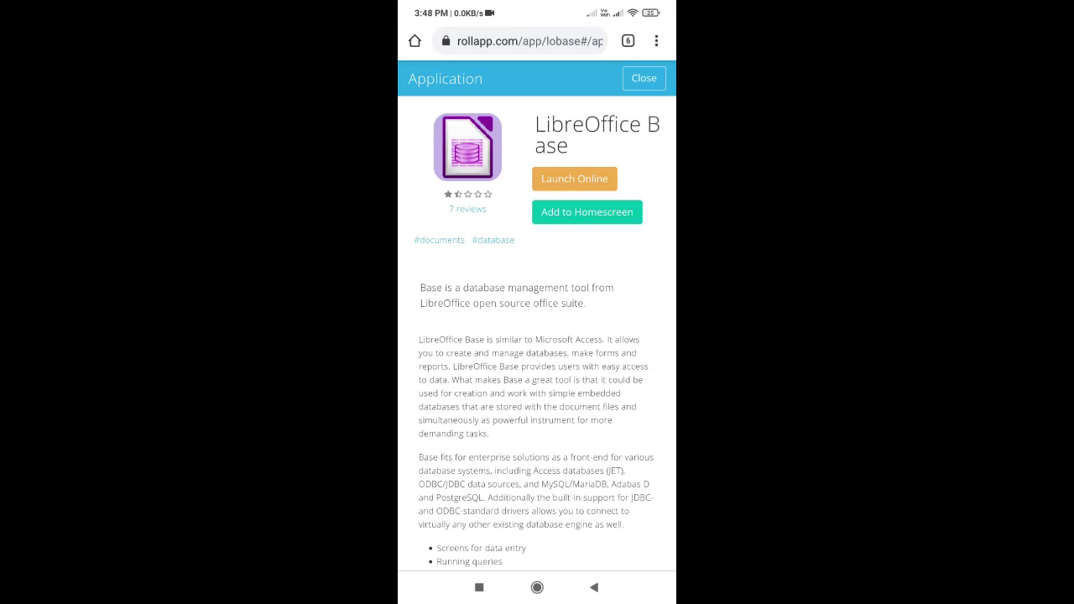
Choose Launch Online on the rollApp LibreOffice Base page
{"action": "left_click", "coordinate": [574, 178]}
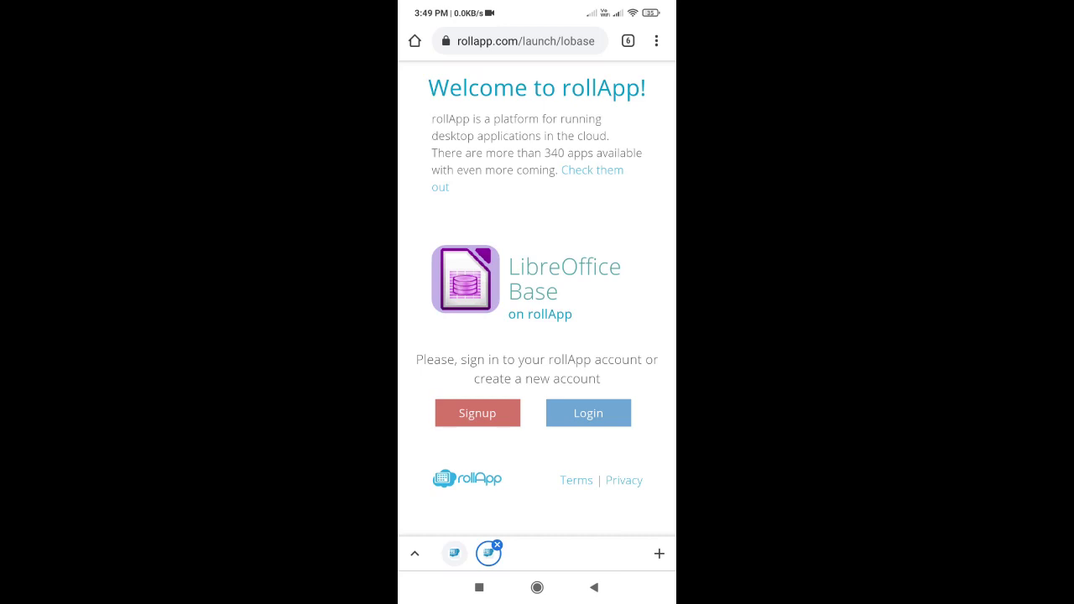
Create a rollApp account with Google sign-up, picking the Google account to continue
{"action": "left_click", "coordinate": [478, 413]}
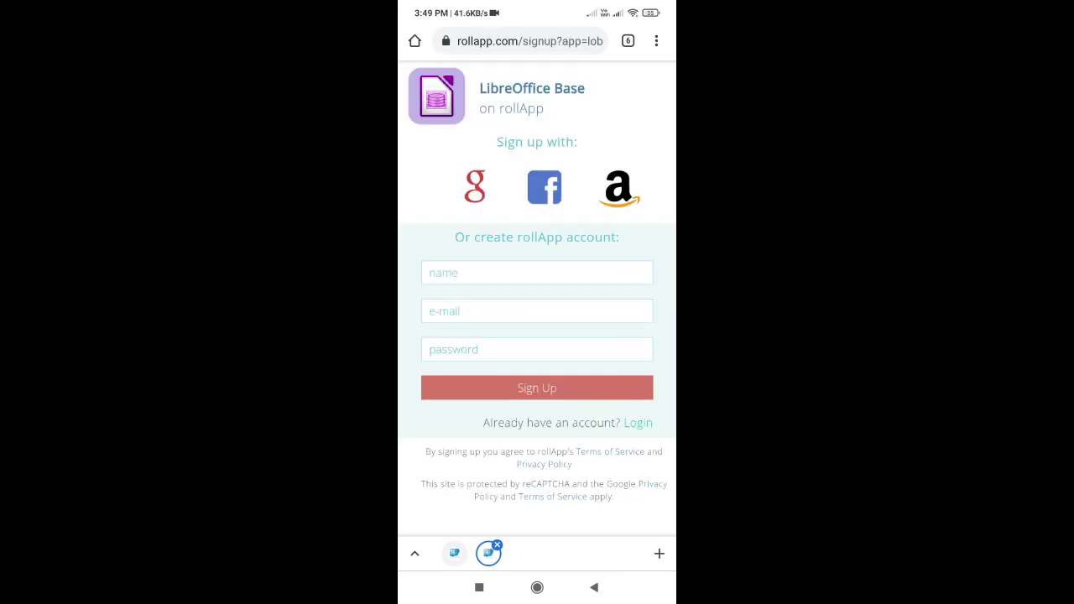
{"action": "left_click", "coordinate": [475, 186]}
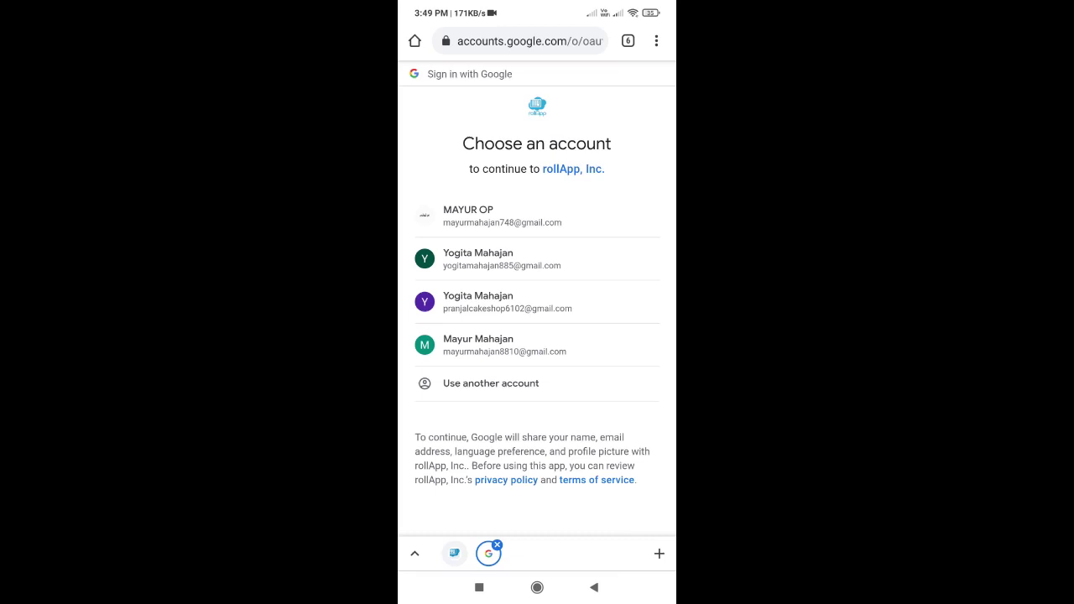
{"action": "left_click", "coordinate": [487, 258]}
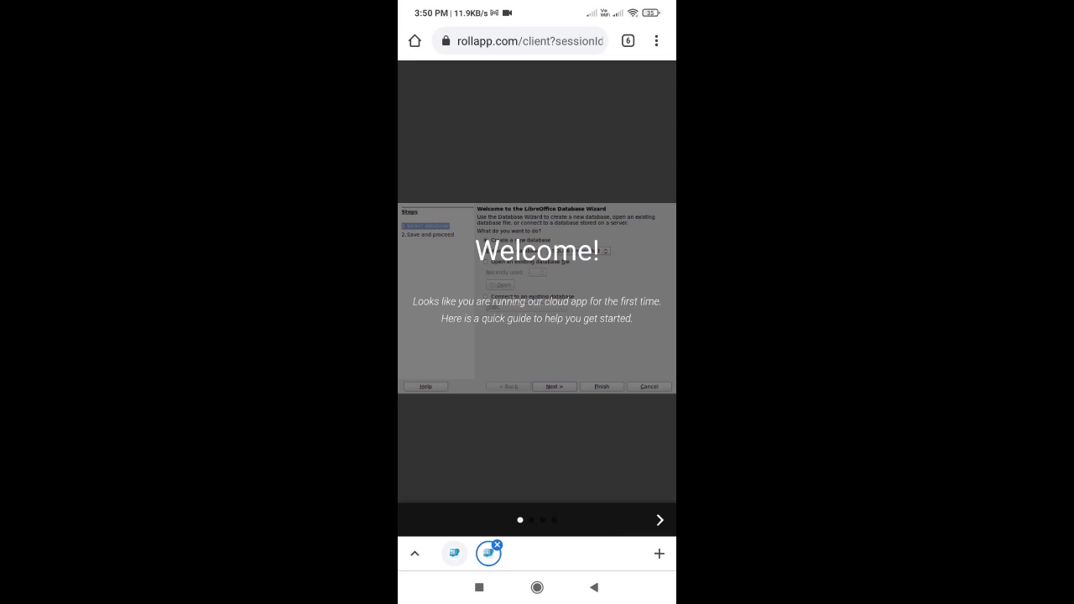
Advance the first-time welcome guide to its next page
{"action": "left_click", "coordinate": [659, 519]}
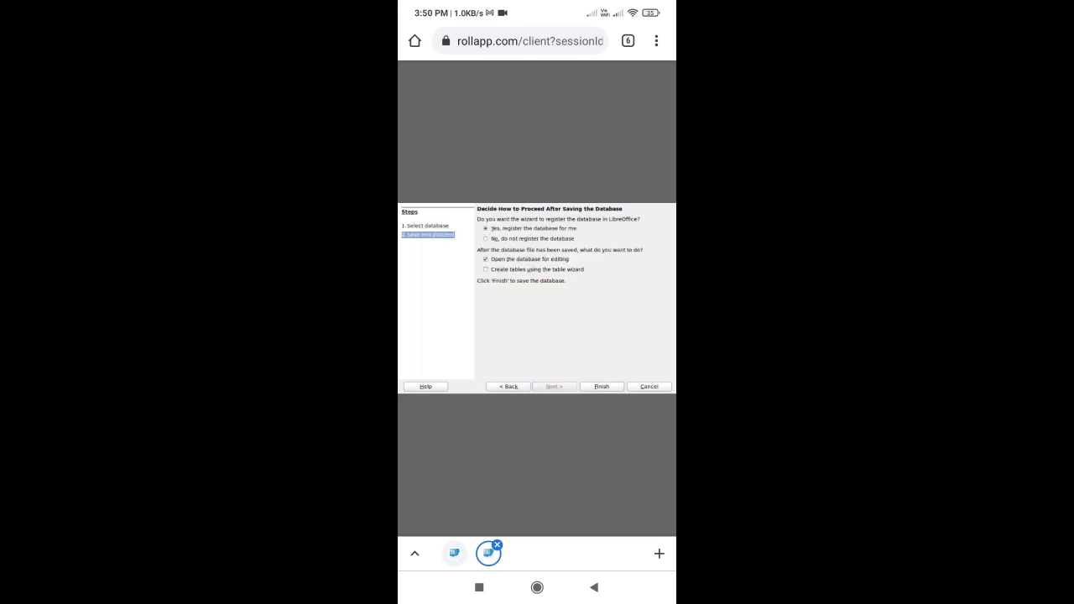
Finish the Database Wizard and save the database as Sop1 in the LocalSync folder
{"action": "left_click", "coordinate": [601, 385]}
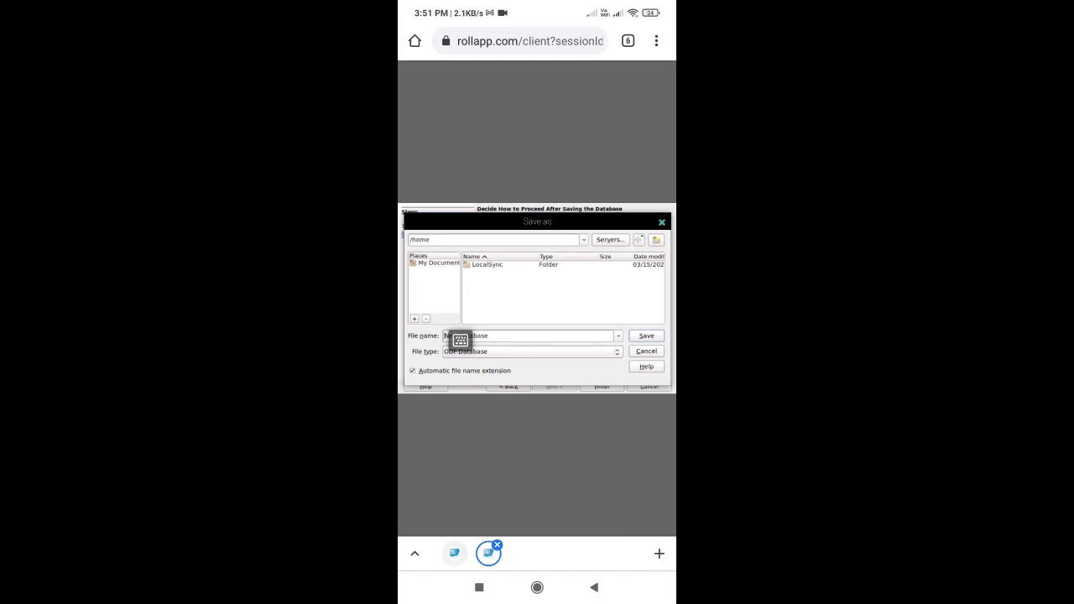
{"action": "left_click", "coordinate": [487, 265]}
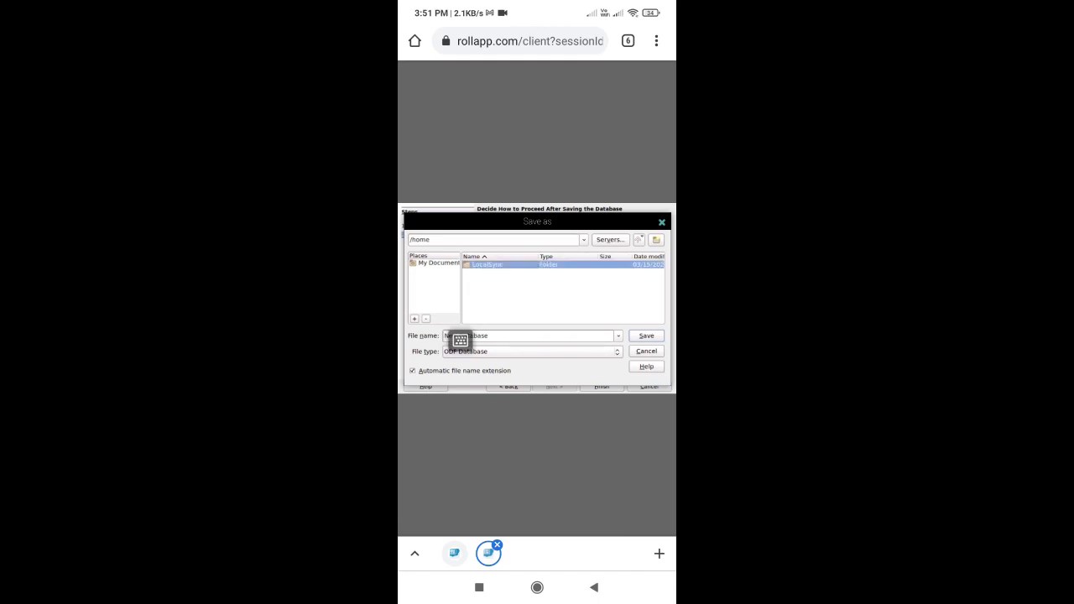
{"action": "double_click", "coordinate": [487, 264]}
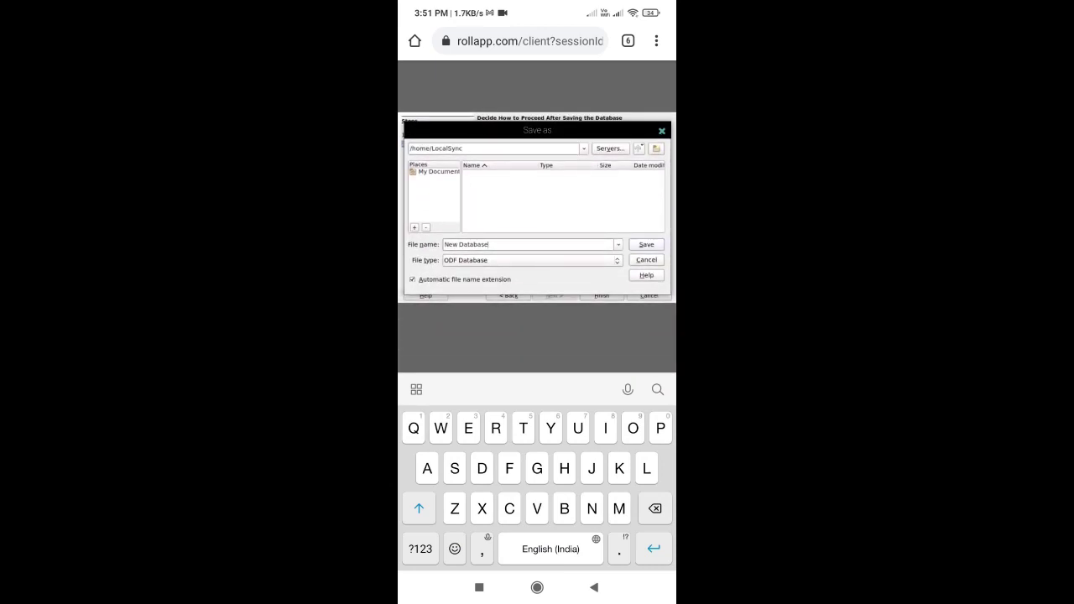
{"action": "type", "text": "Sop"}
{"action": "left_click", "coordinate": [420, 549]}
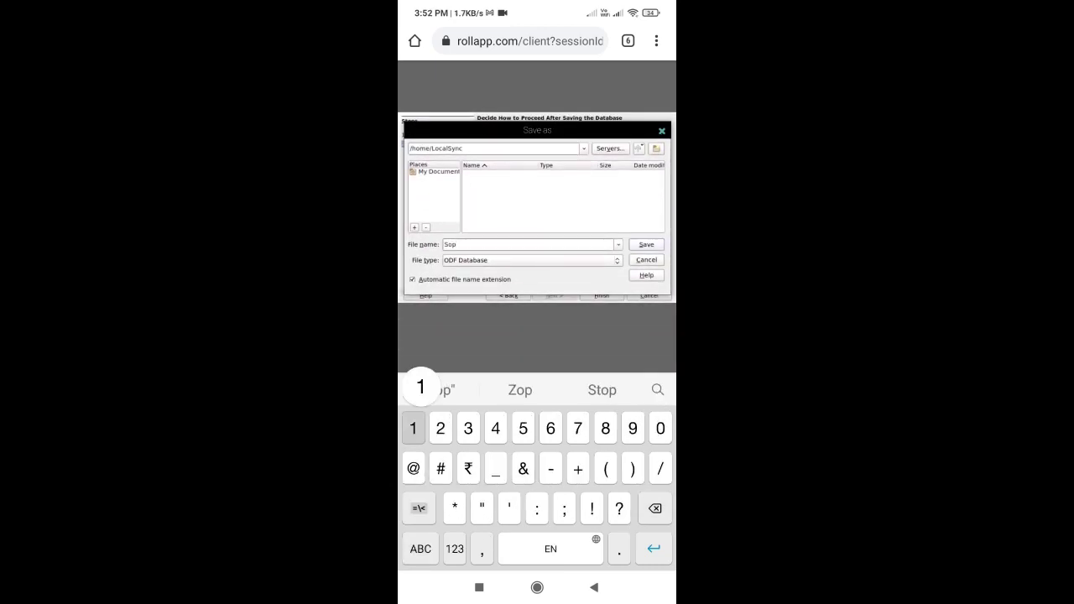
{"action": "type", "text": "1"}
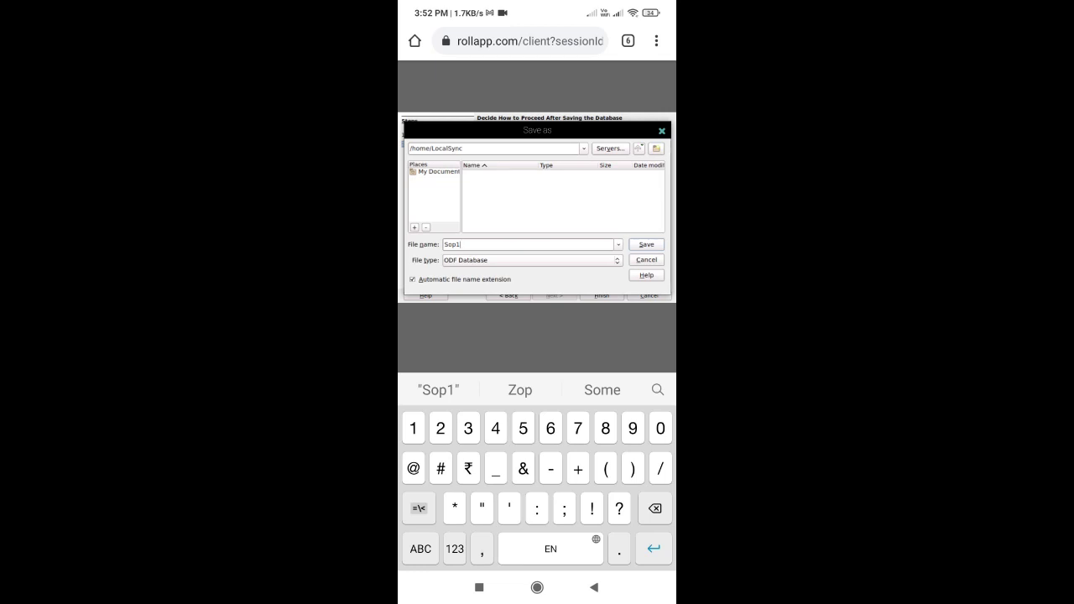
{"action": "key", "text": "Escape"}
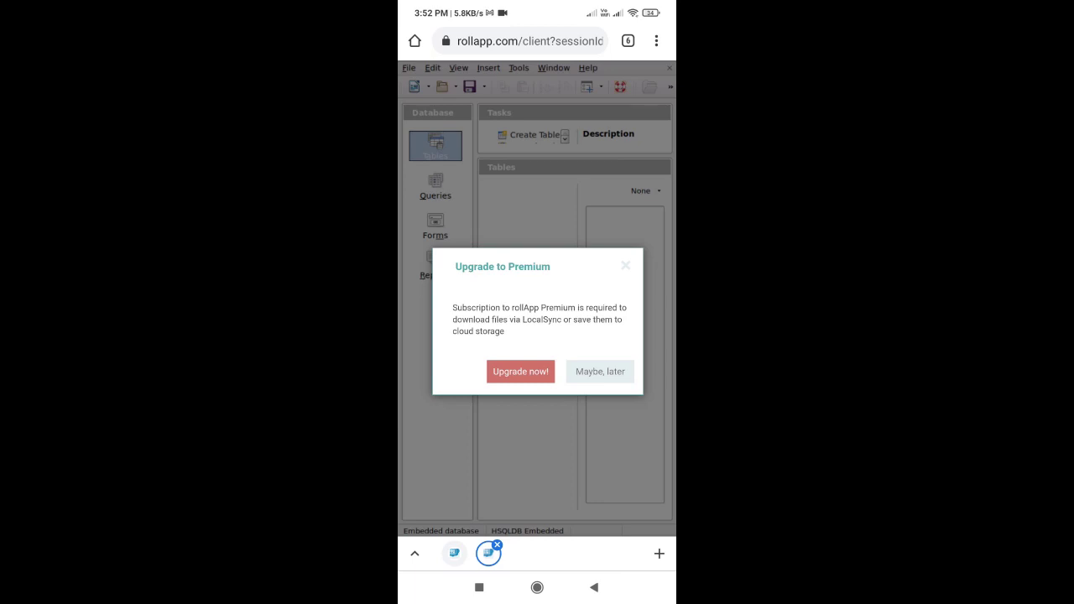
Choose 'Maybe, later' on the Upgrade to Premium popup
{"action": "left_click", "coordinate": [625, 265]}
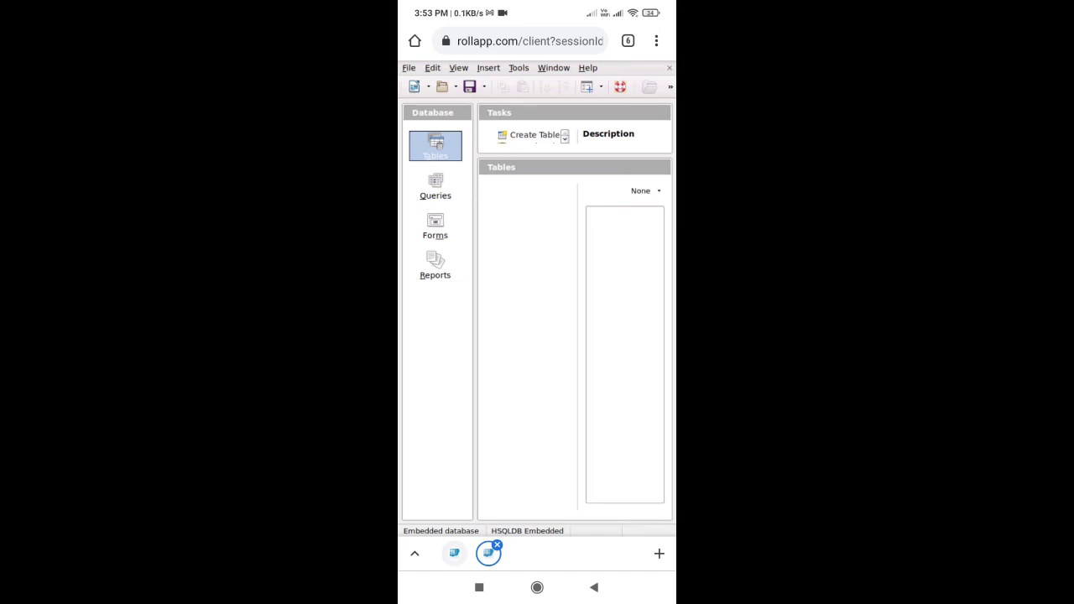
Browse the table Tasks list and start the Table Wizard
{"action": "left_click", "coordinate": [537, 292]}
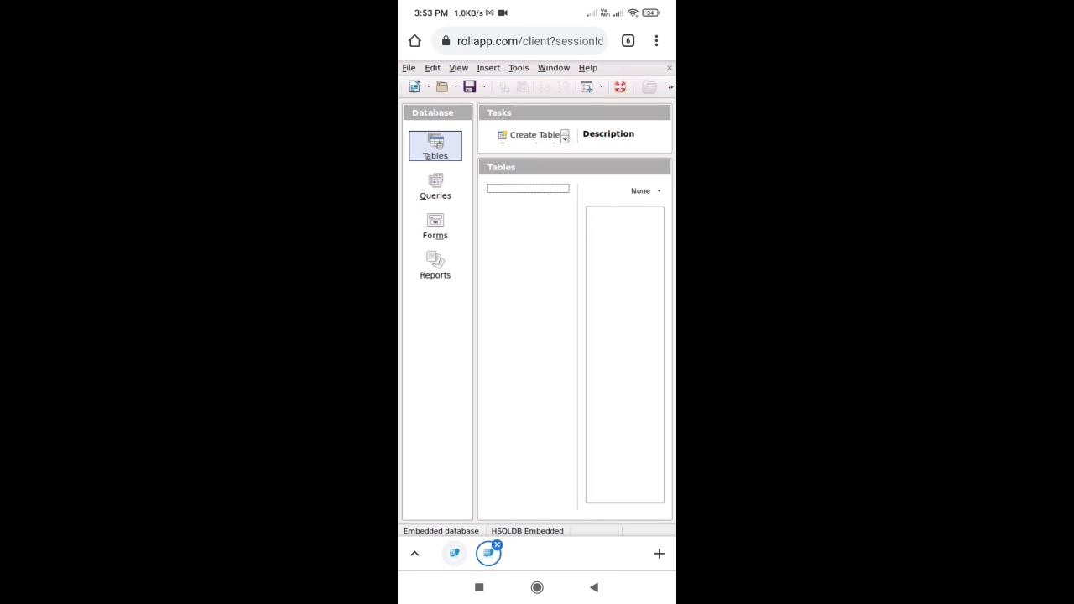
{"action": "left_click", "coordinate": [564, 139]}
{"action": "left_click", "coordinate": [565, 139]}
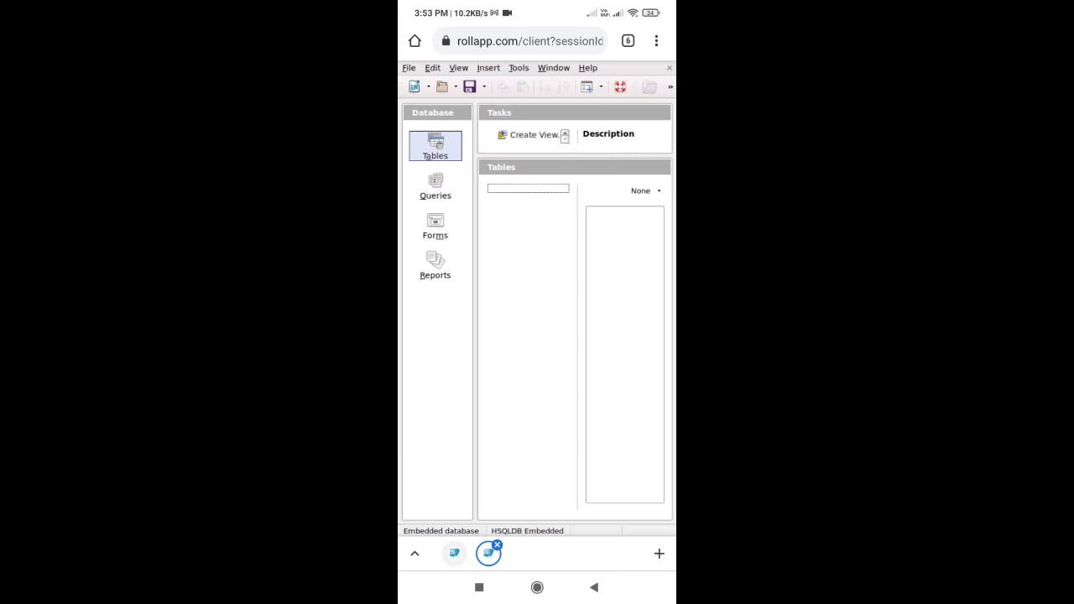
{"action": "left_click", "coordinate": [565, 132]}
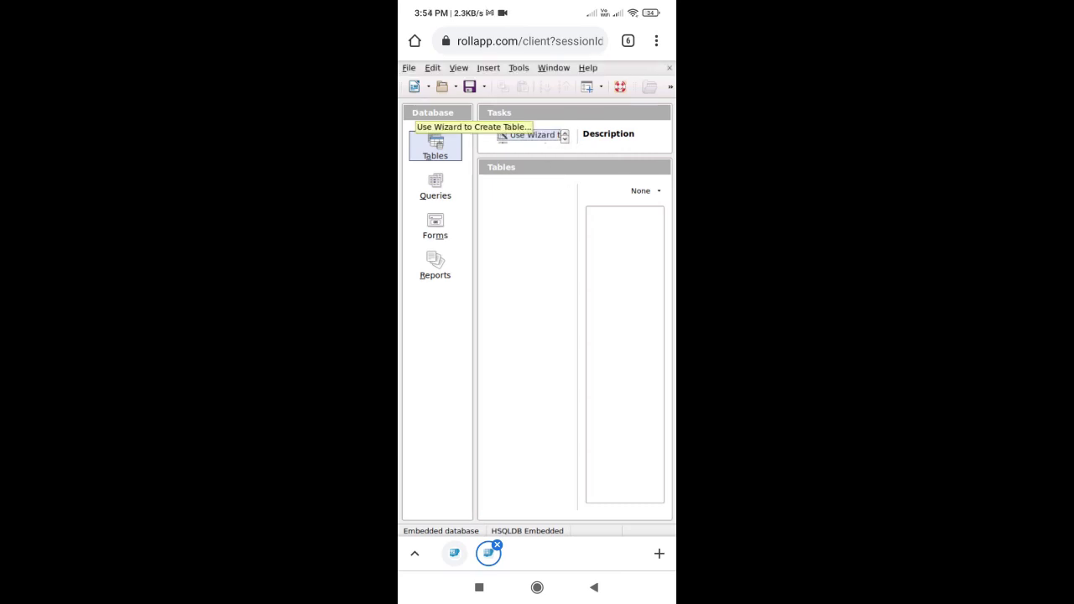
{"action": "left_click", "coordinate": [565, 132]}
{"action": "left_click", "coordinate": [565, 136]}
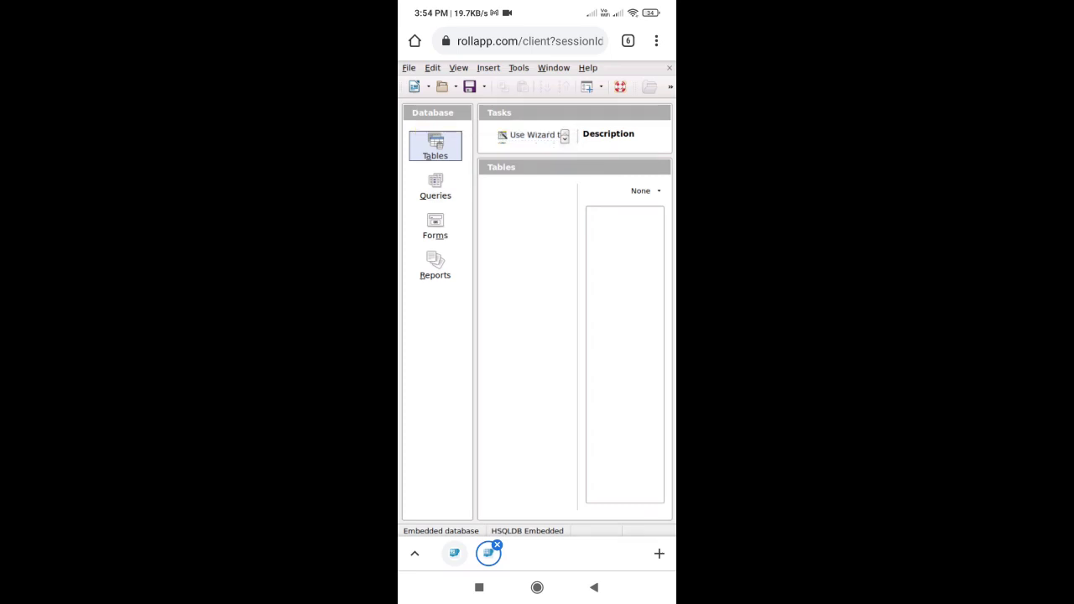
{"action": "left_click", "coordinate": [564, 136]}
{"action": "left_click", "coordinate": [528, 134]}
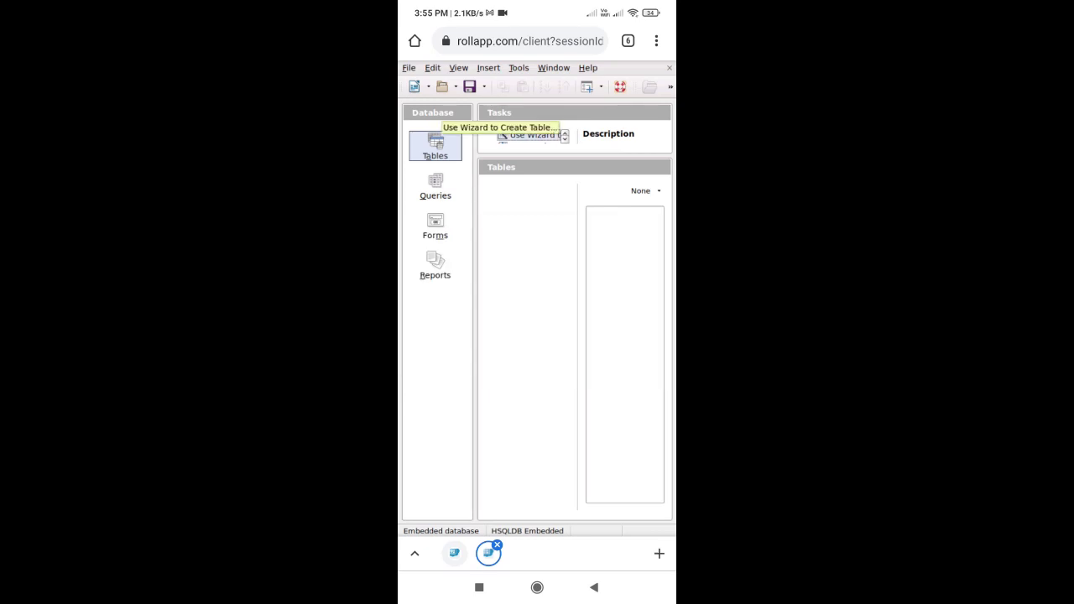
Close the Sop1.odb session and relaunch LibreOffice Base online
{"action": "left_click", "coordinate": [496, 546]}
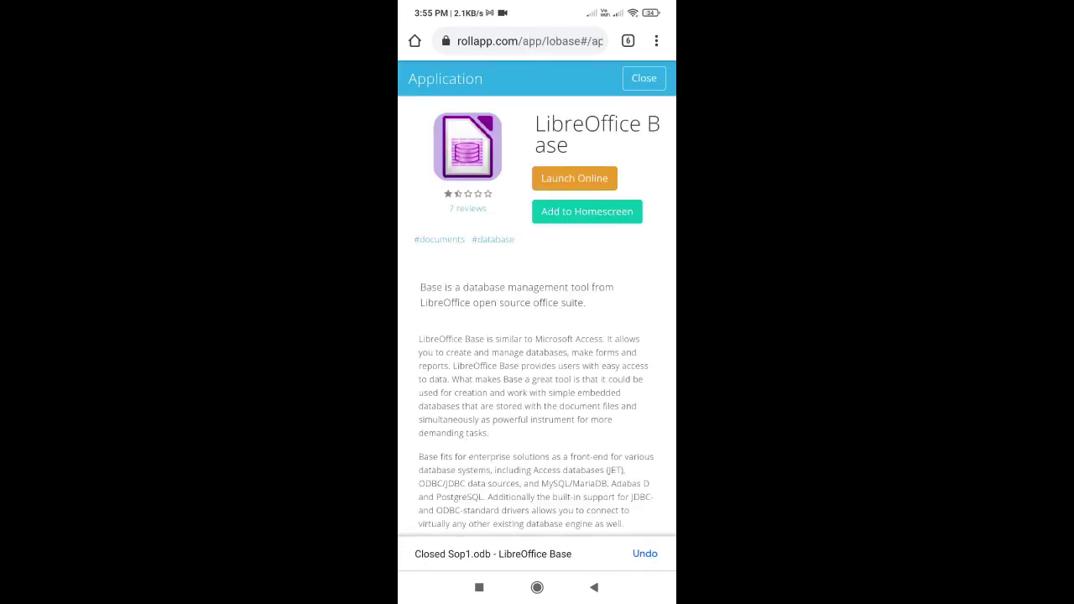
{"action": "left_click", "coordinate": [574, 178]}
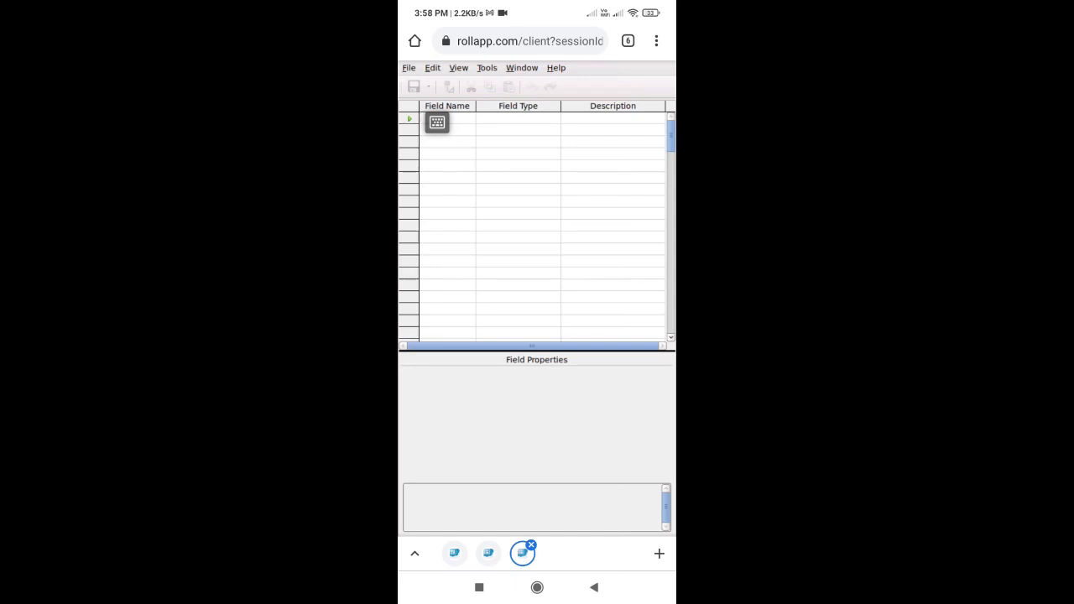
Name the first field rollno, removing the stray trailing period
{"action": "left_click", "coordinate": [437, 122]}
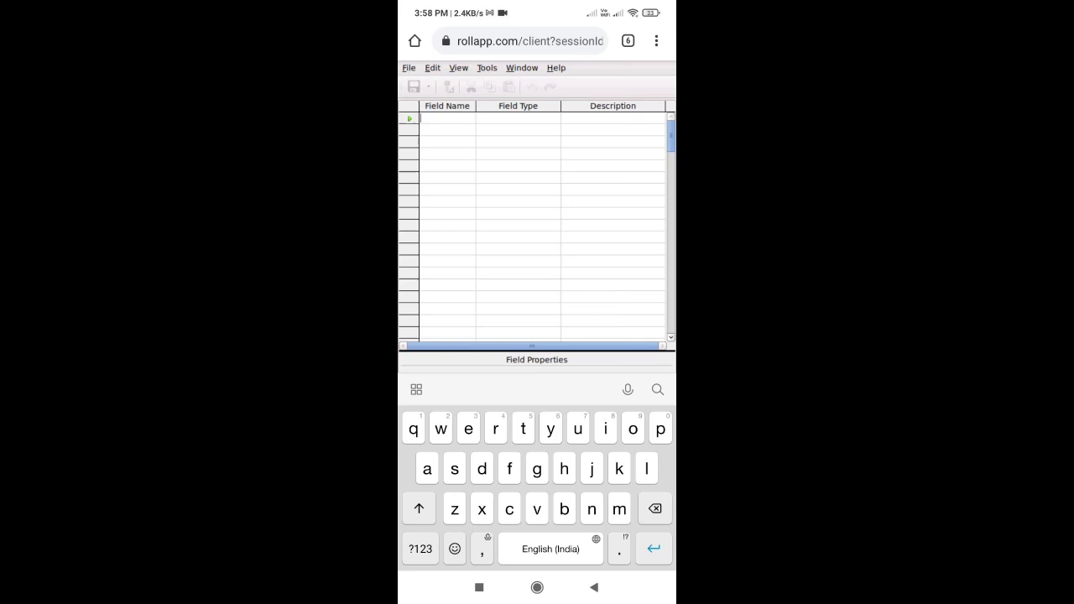
{"action": "type", "text": "rollno."}
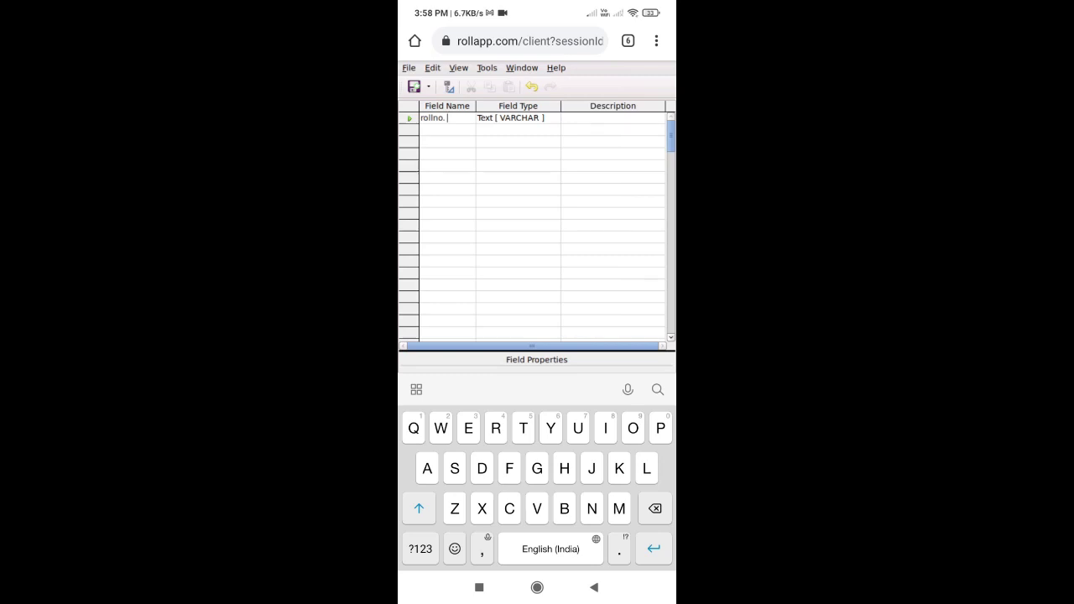
{"action": "key", "text": "BackSpace"}
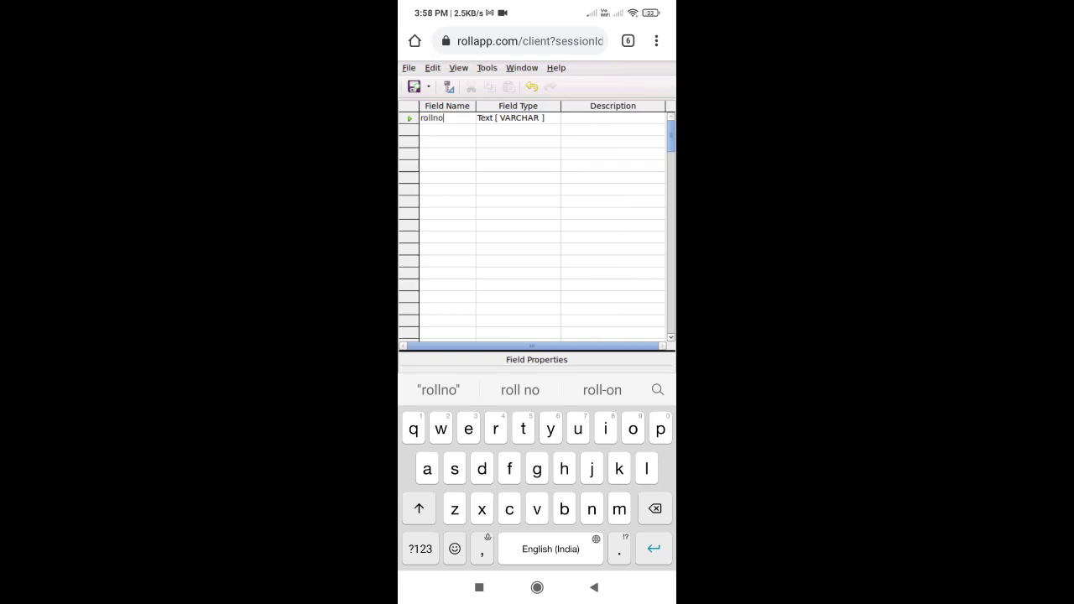
{"action": "key", "text": "Return"}
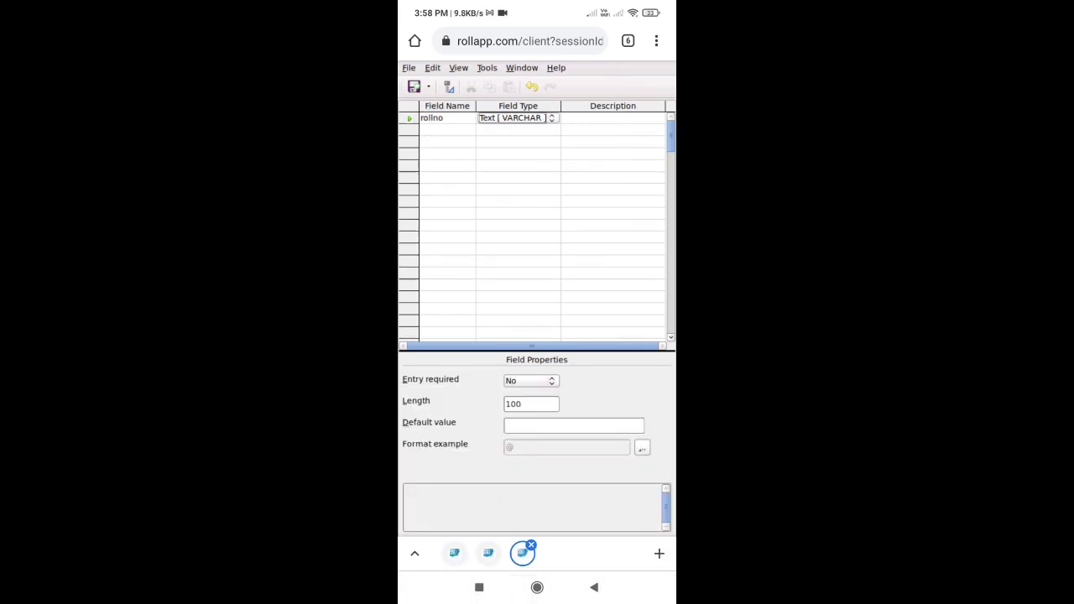
Set the rollno field type to Number [NUMERIC] and select its Description cell
{"action": "left_click", "coordinate": [551, 117]}
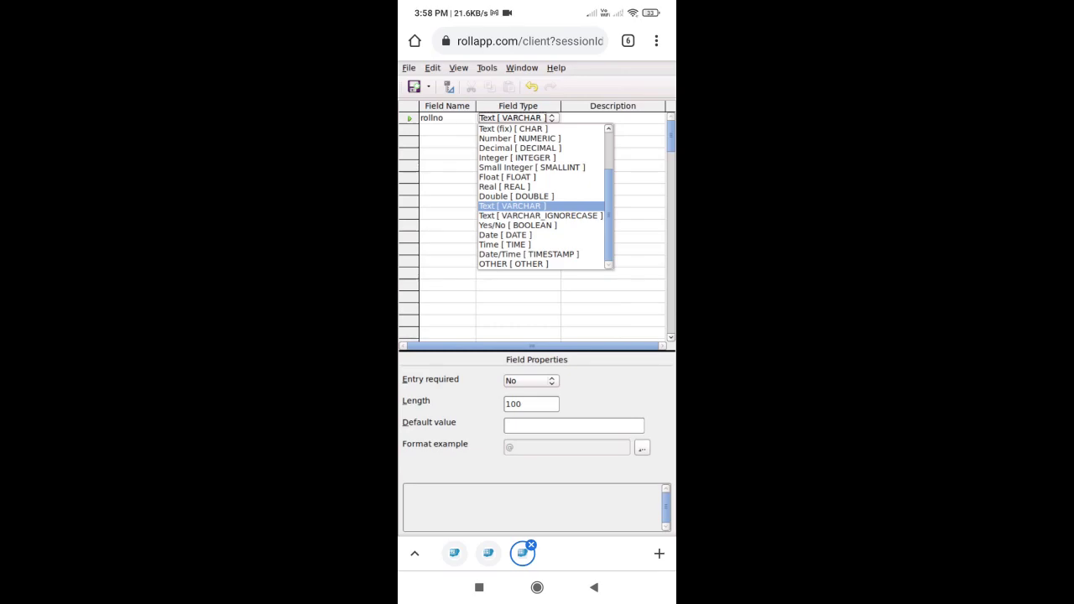
{"action": "left_click", "coordinate": [519, 138]}
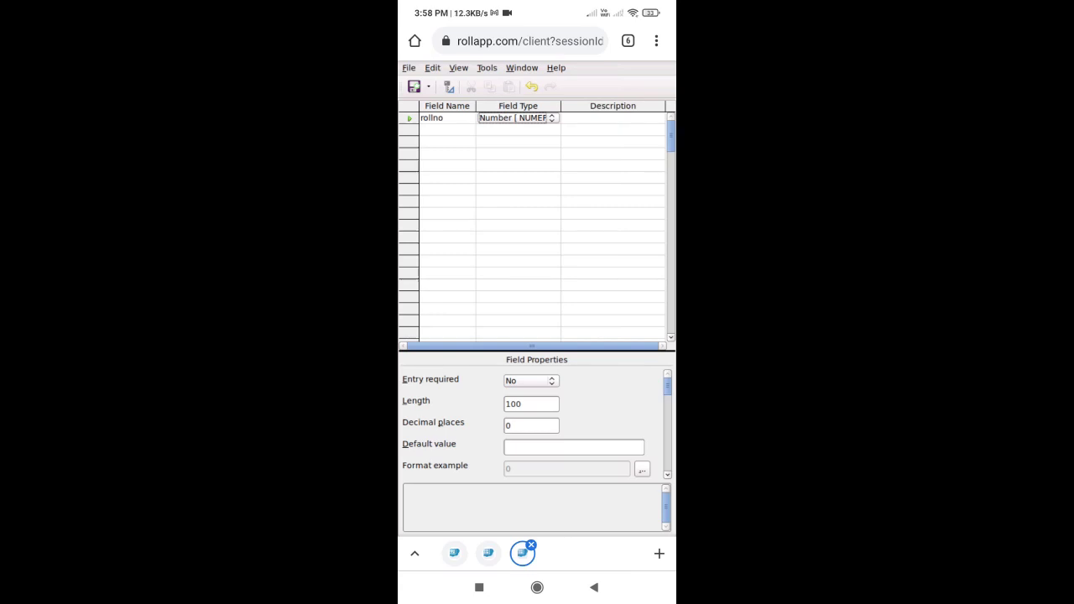
{"action": "left_click", "coordinate": [582, 119]}
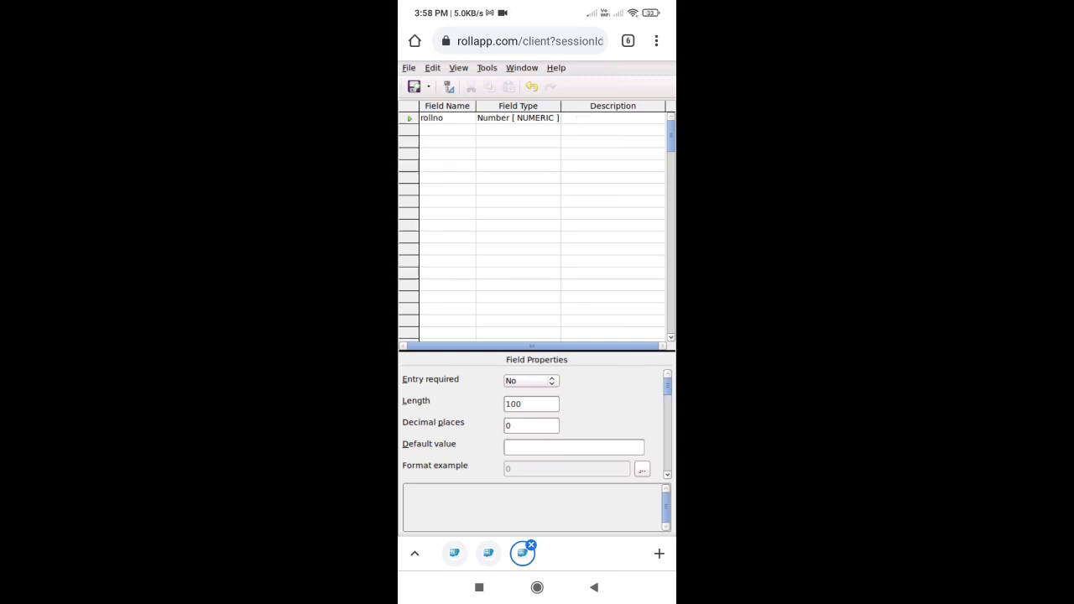
{"action": "left_click", "coordinate": [582, 121]}
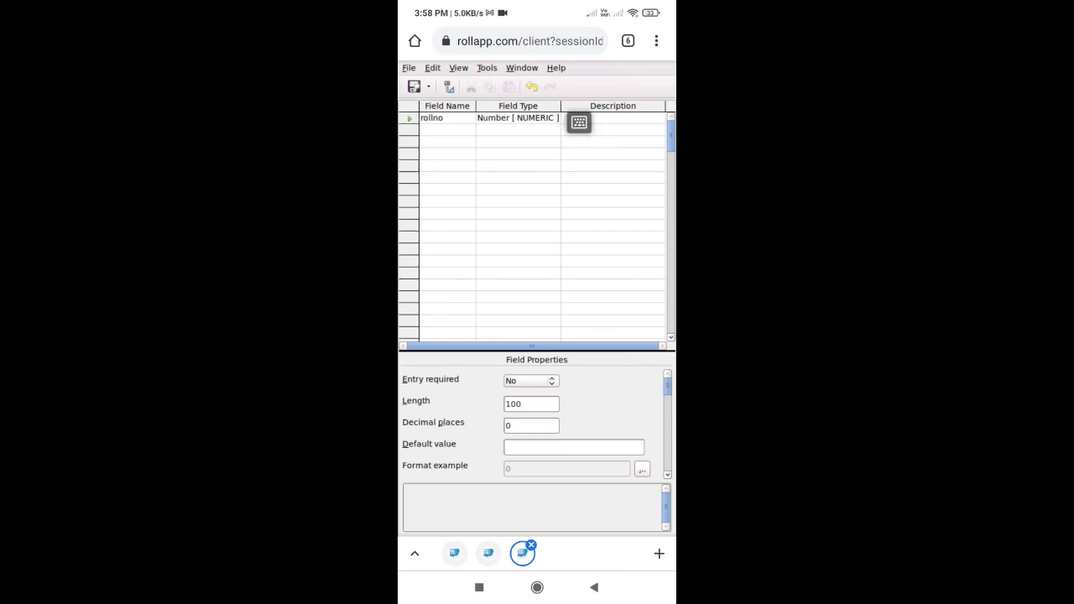
Enter 'Roll no.' as the rollno field's description, fixing a typo along the way
{"action": "left_click", "coordinate": [579, 123]}
{"action": "type", "text": "R"}
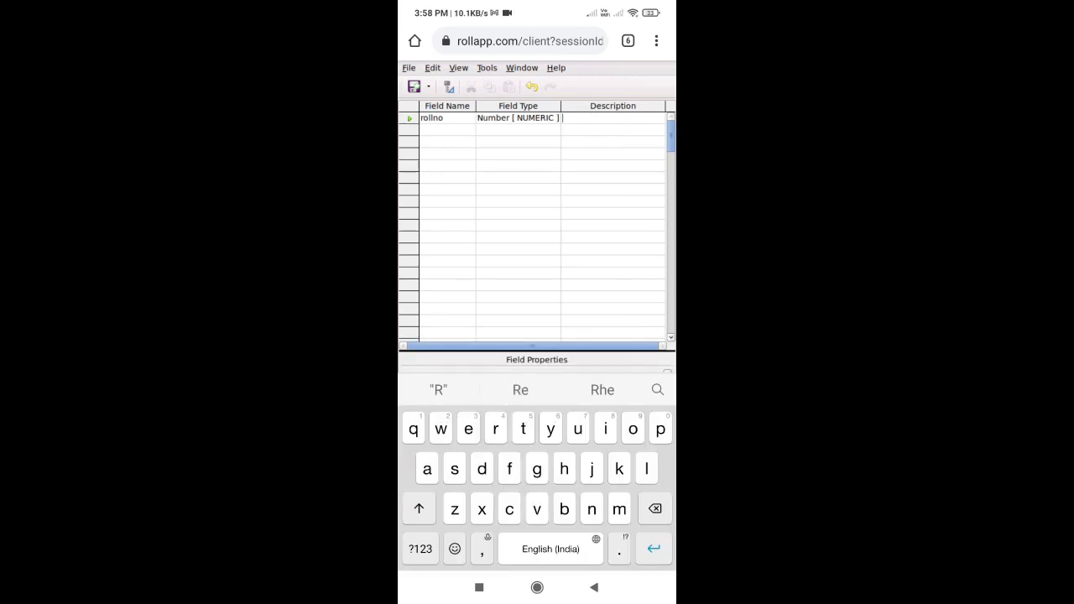
{"action": "type", "text": "olln"}
{"action": "key", "text": "BackSpace"}
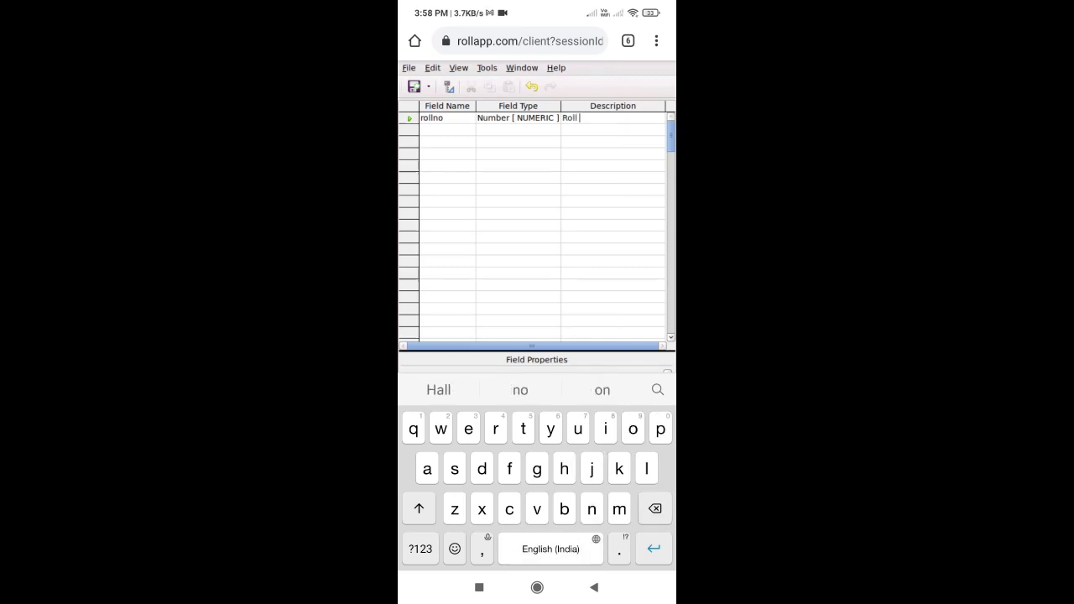
{"action": "type", "text": "no."}
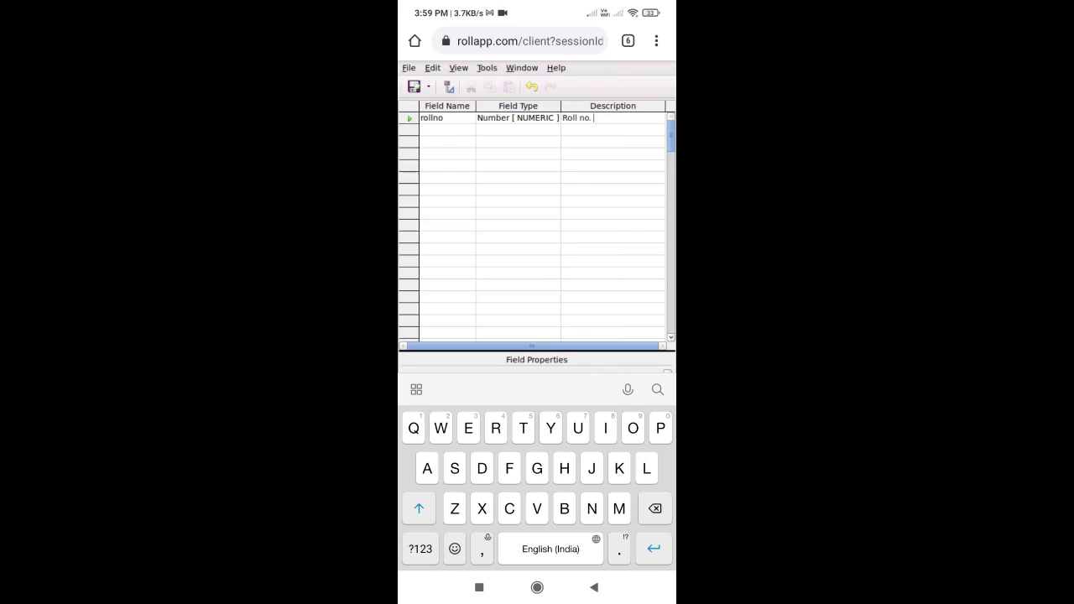